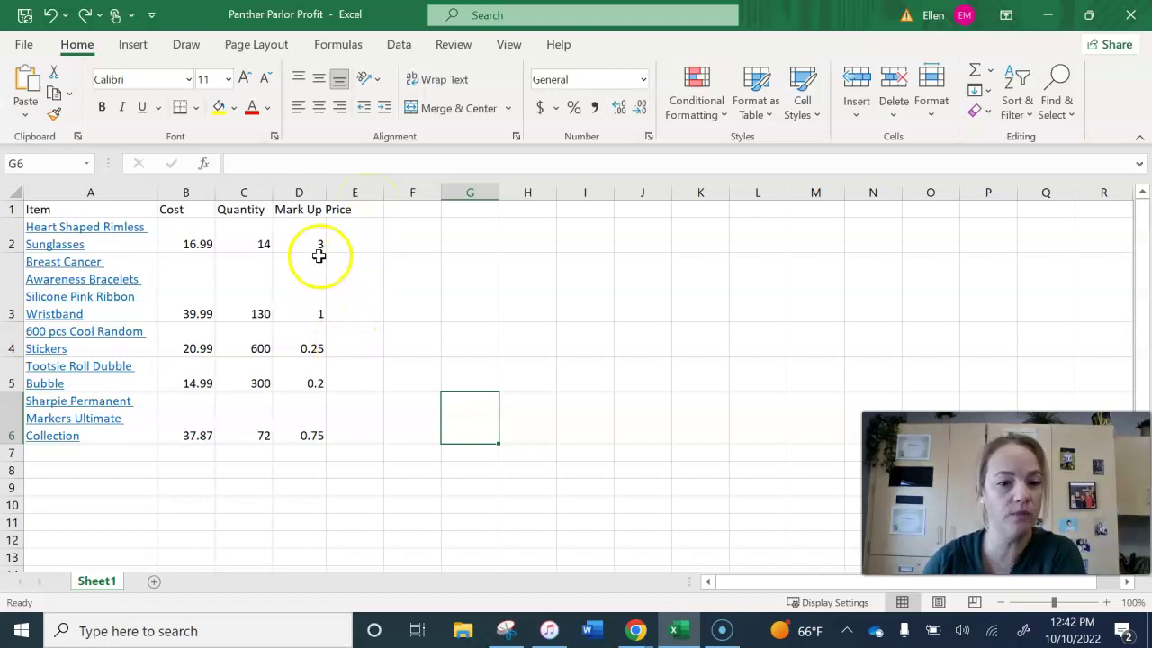
Wrap the text of the Mark Up Price header in cell D1
left_click(296, 213)
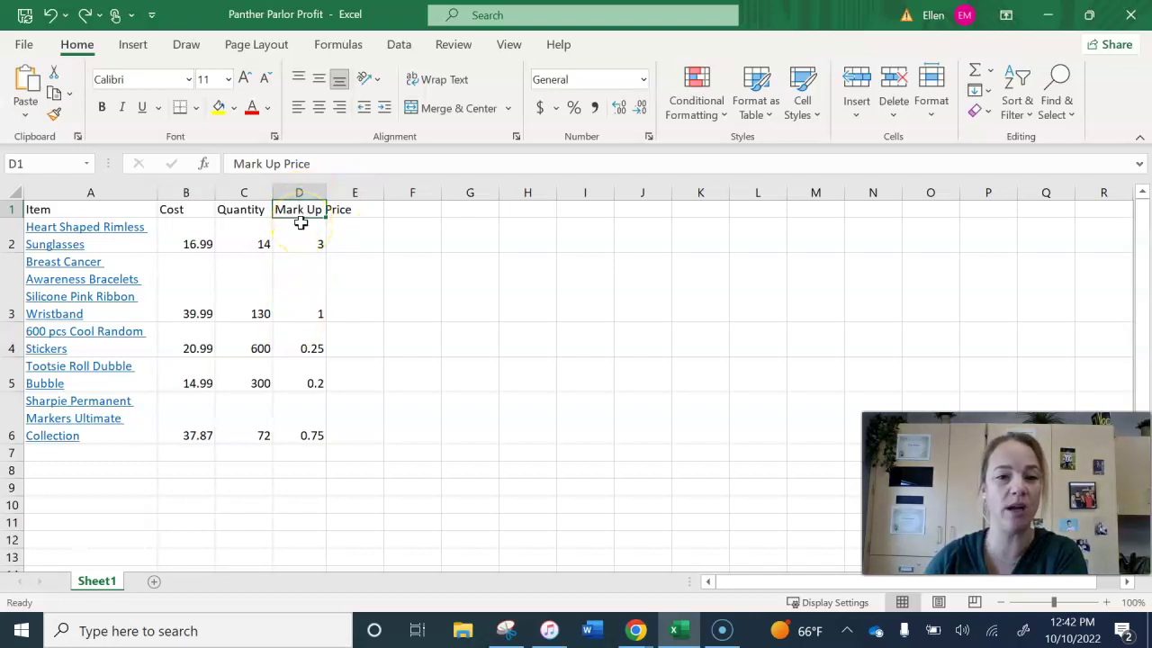
left_click(447, 90)
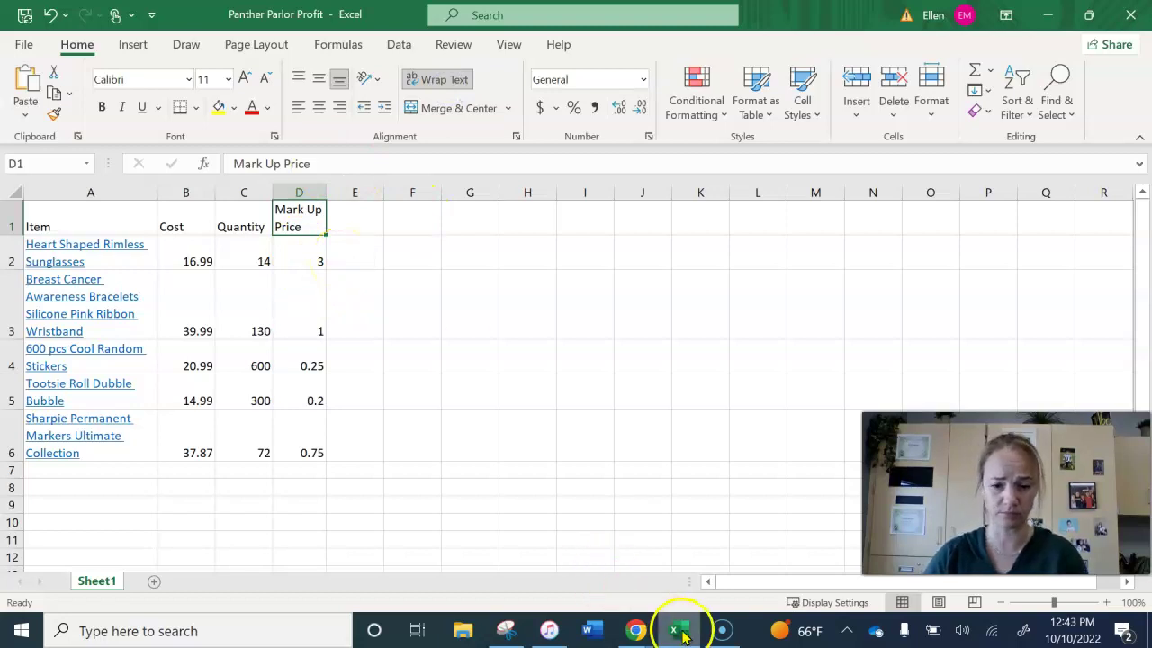
Switch to the Google Slides instructions and review the step for titling column E
mouse_move(635, 629)
left_click(589, 589)
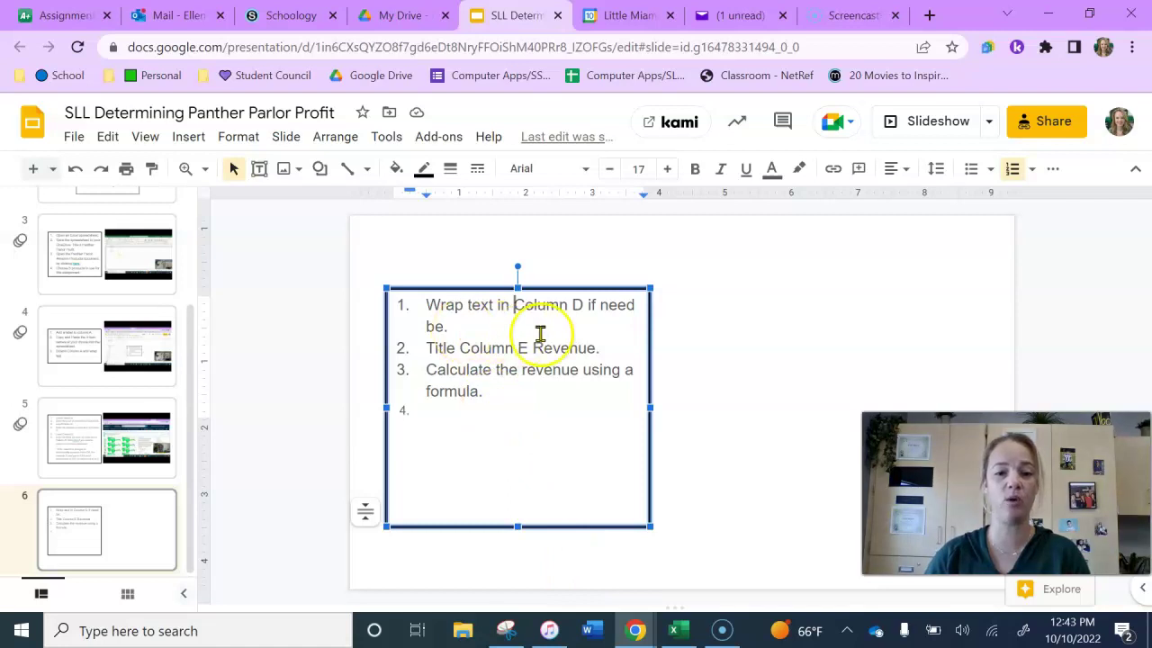
left_click_drag(531, 354, 601, 347)
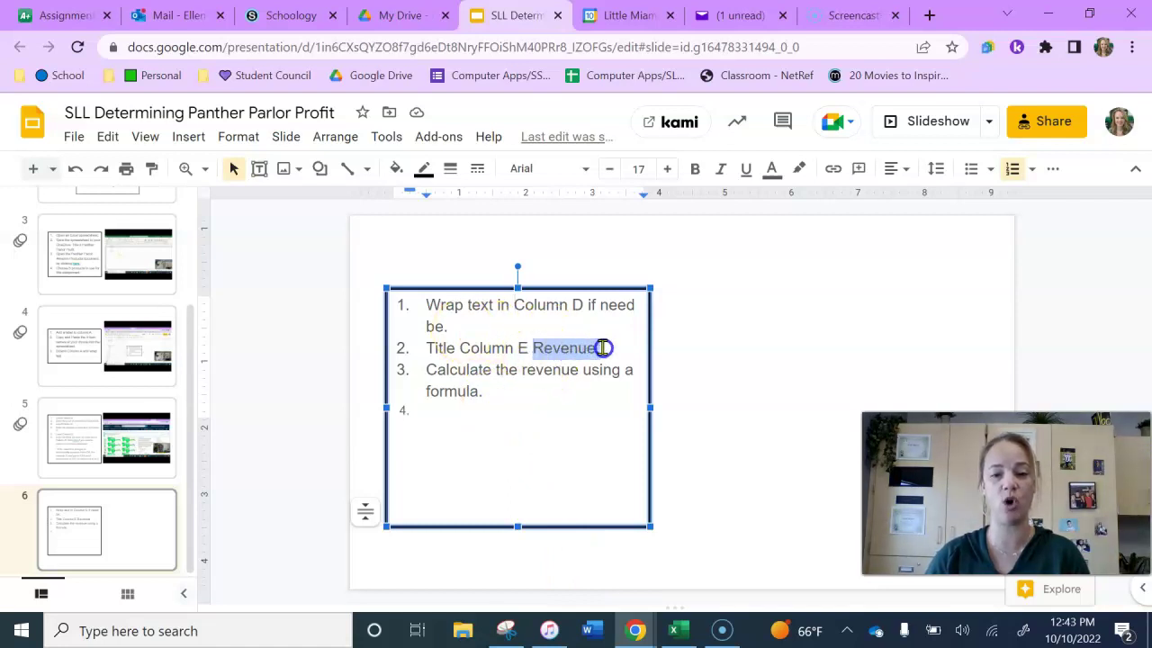
Return to the Excel workbook and enter the header Revenue in cell E1
left_click(674, 630)
left_click(358, 222)
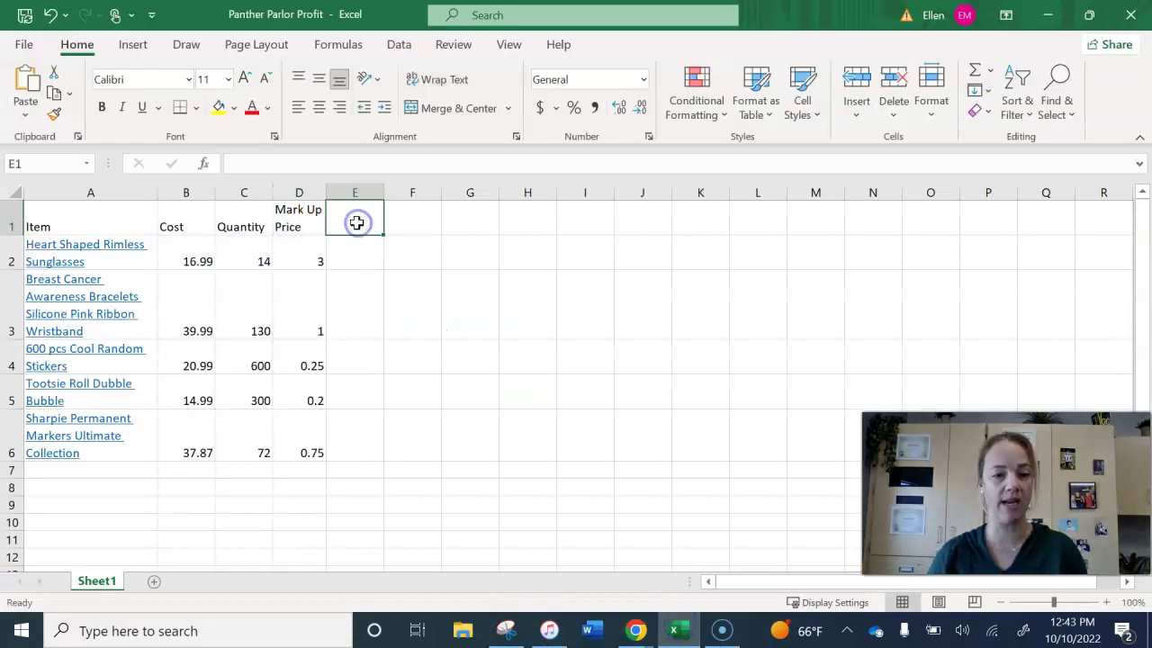
type("Revenue")
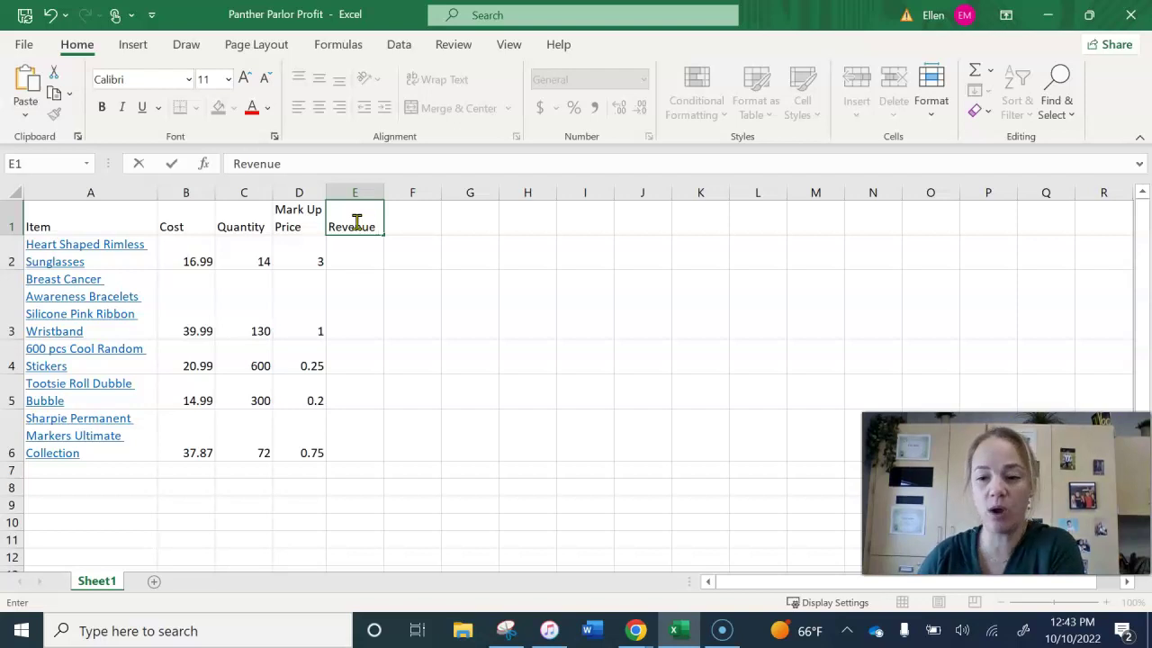
left_click(524, 328)
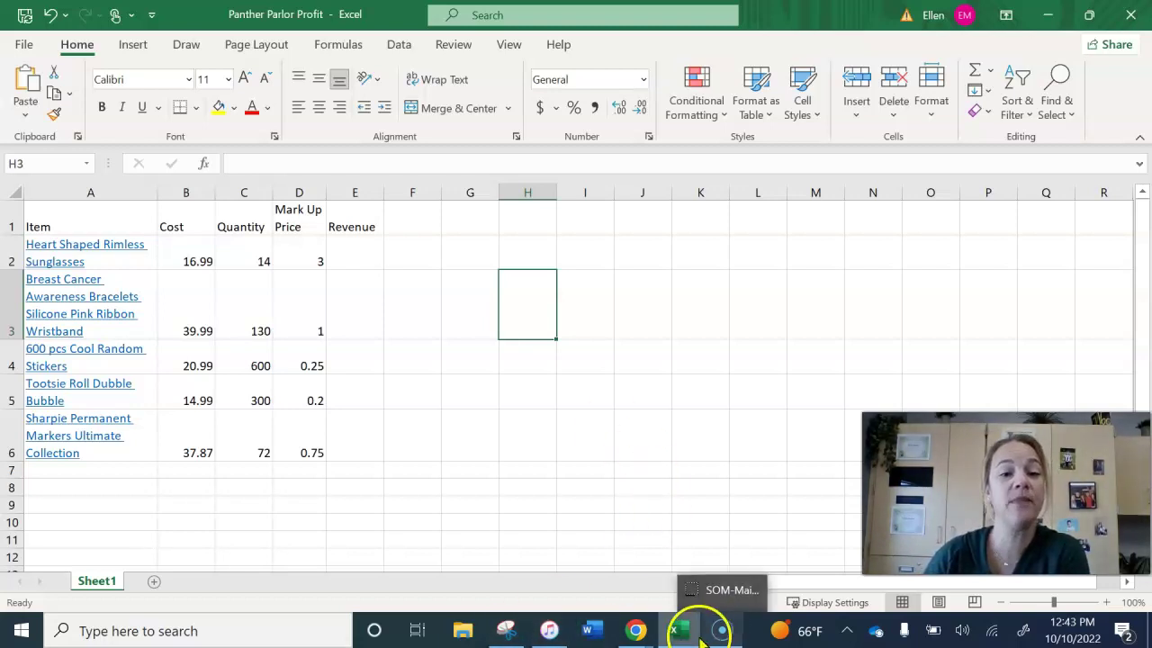
mouse_move(673, 634)
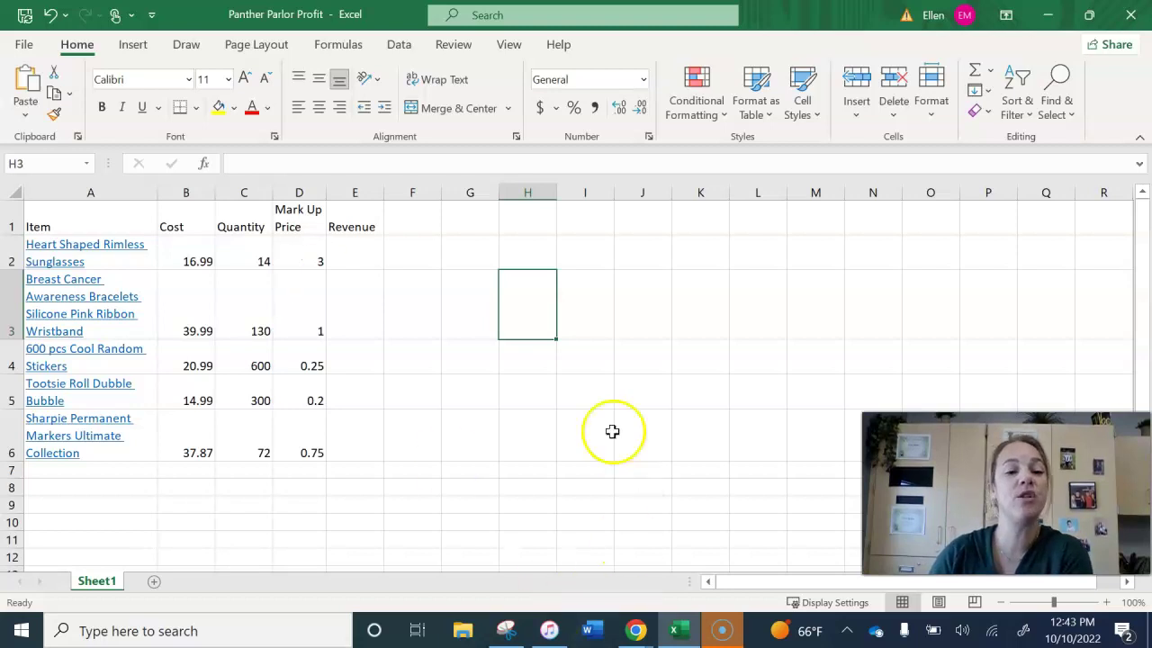
left_click(356, 255)
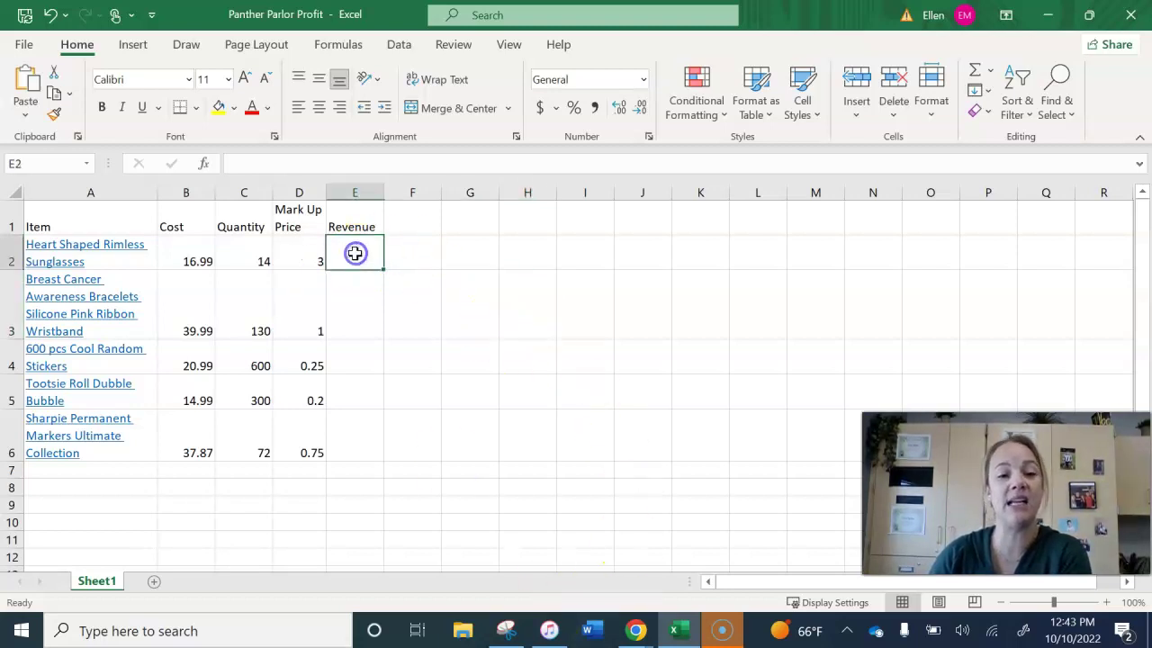
left_click(356, 188)
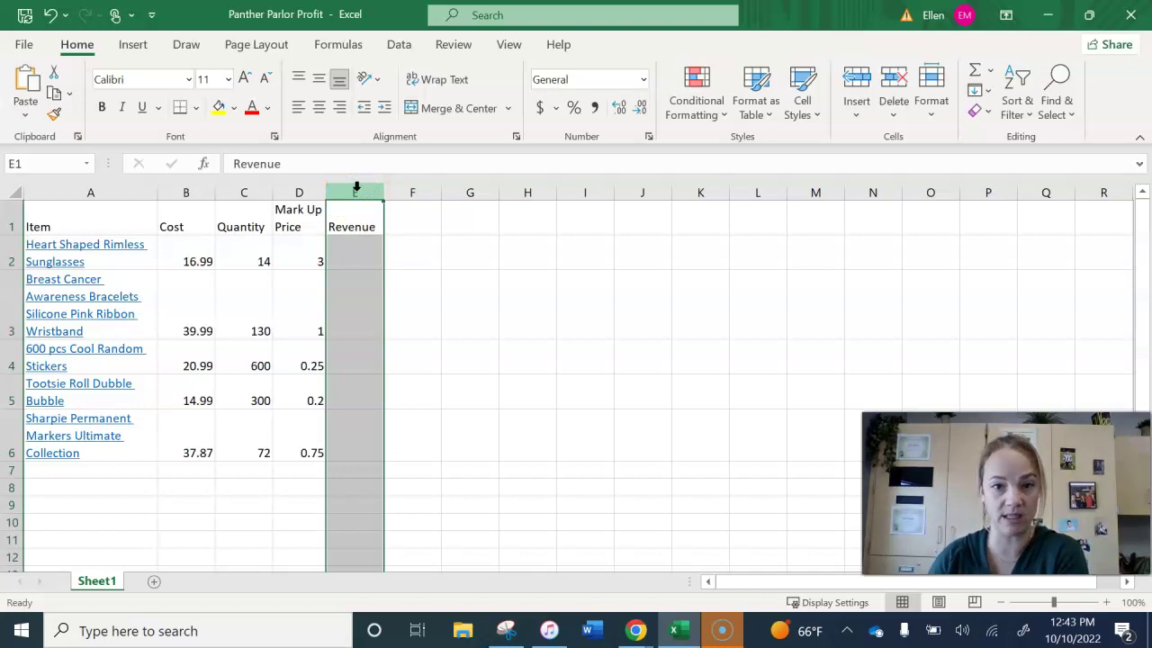
left_click(578, 324)
Calculate the sunglasses' revenue in cell E2 with the formula =C2*D2
left_click(360, 248)
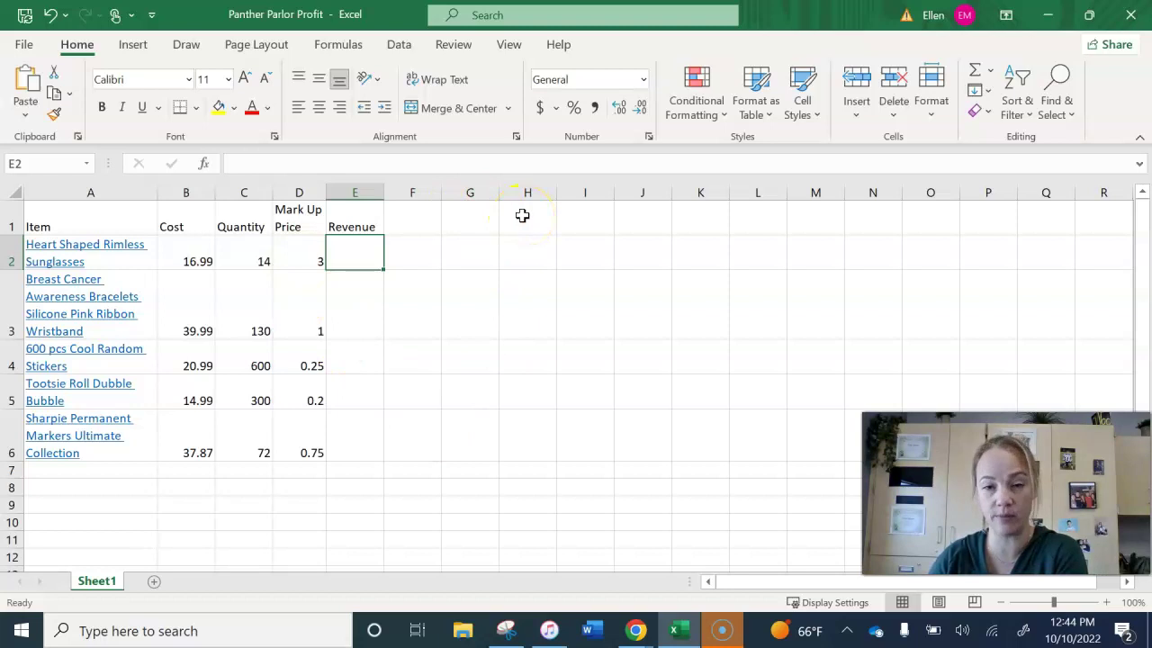
left_click(354, 253)
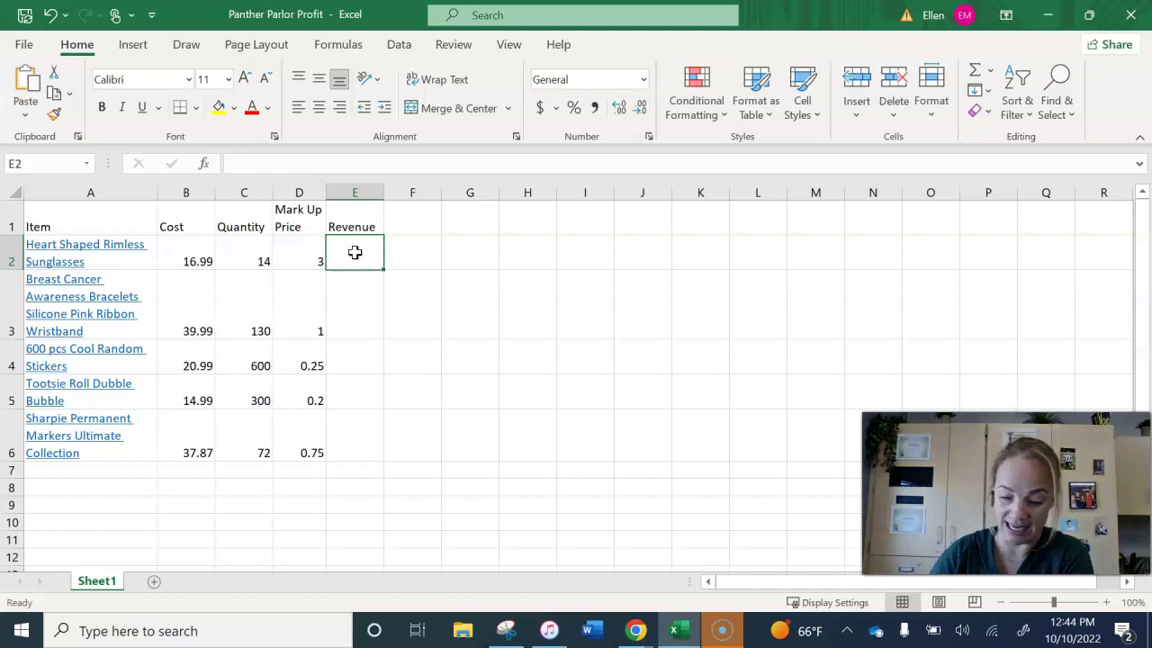
type("=")
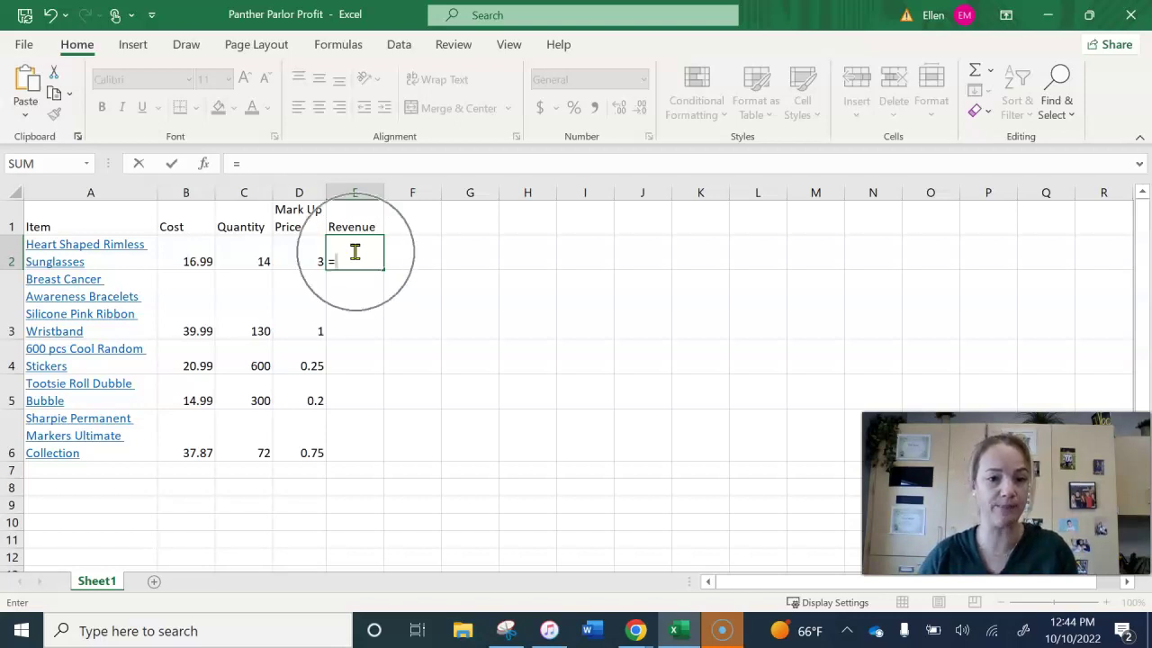
left_click(239, 163)
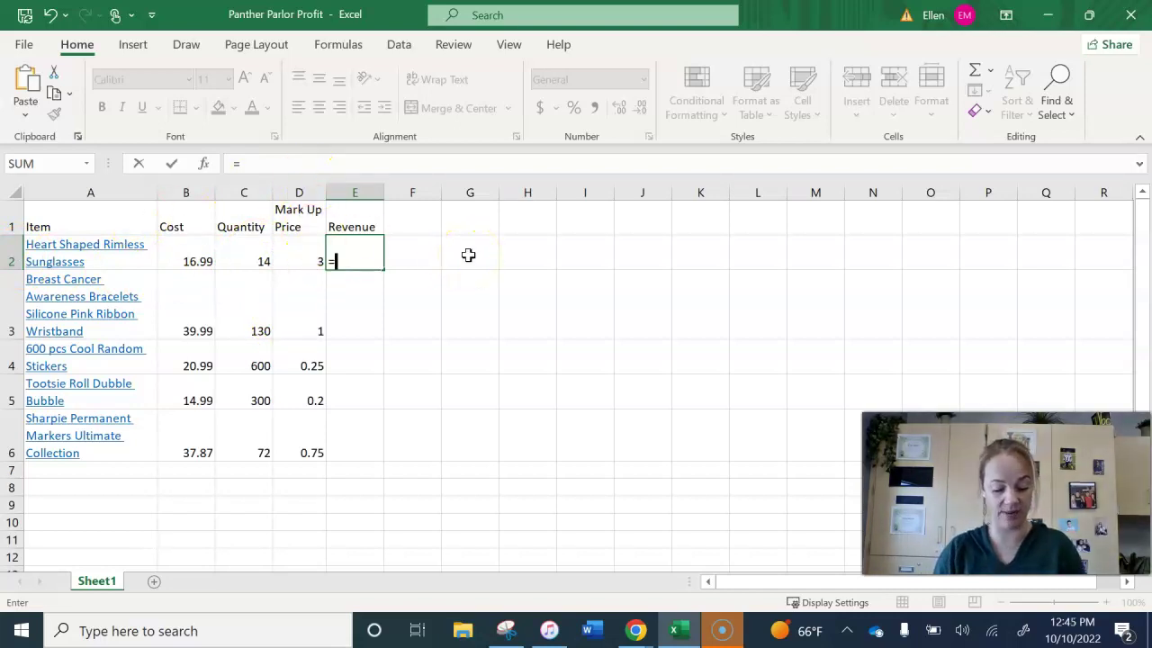
type("C2*")
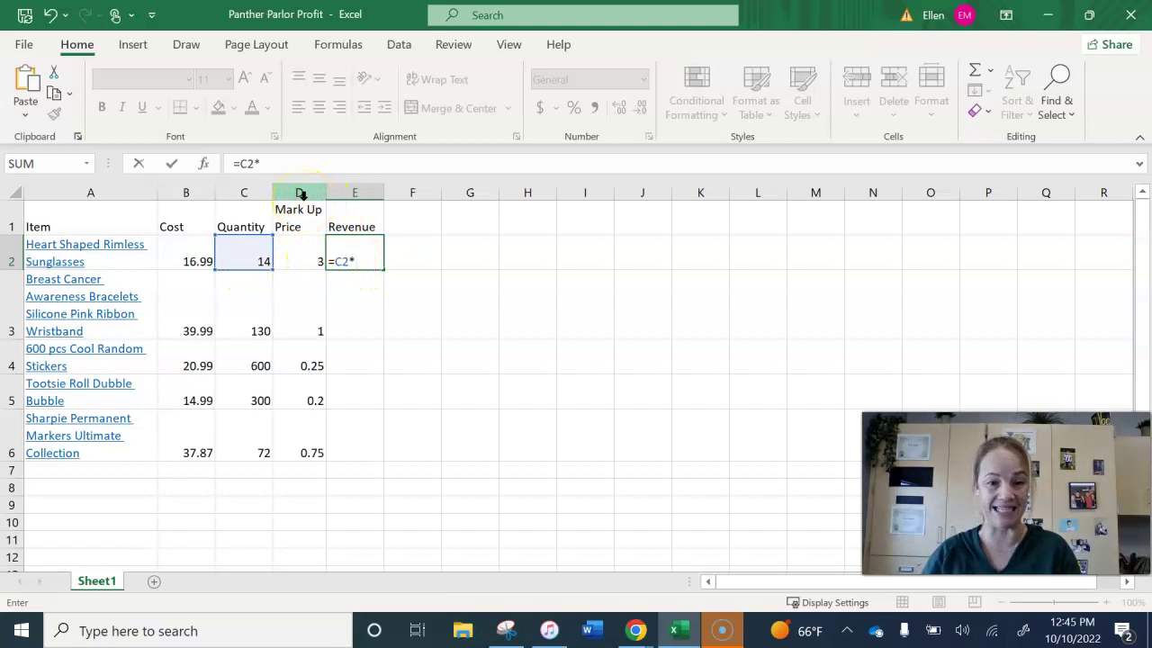
type("D2")
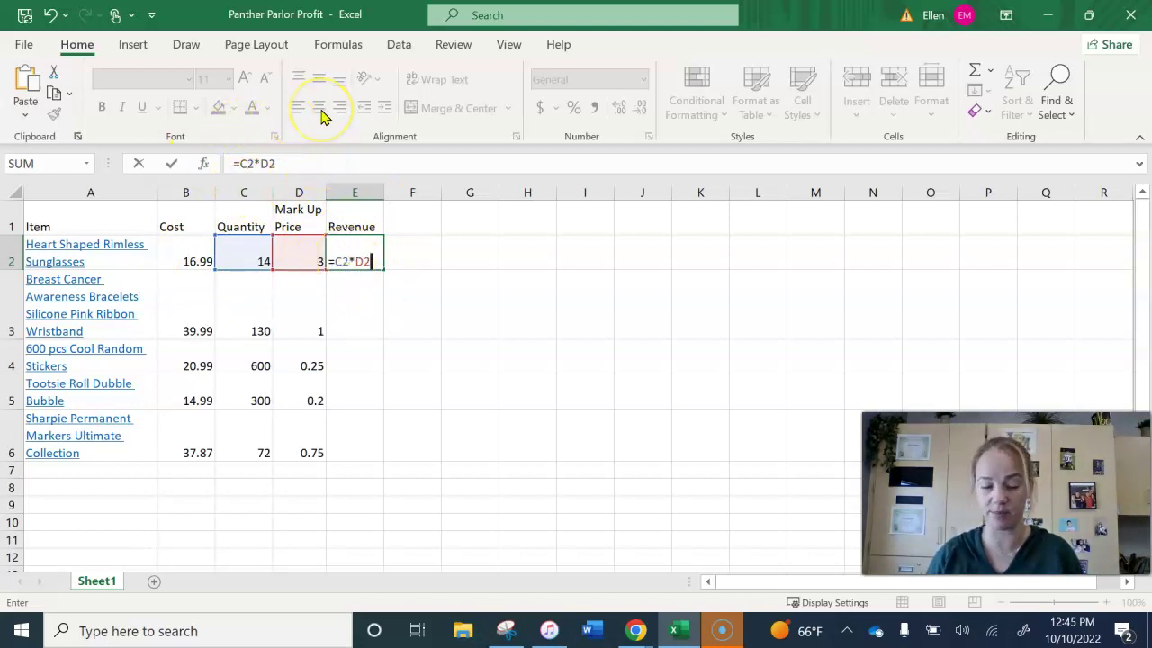
key("Return")
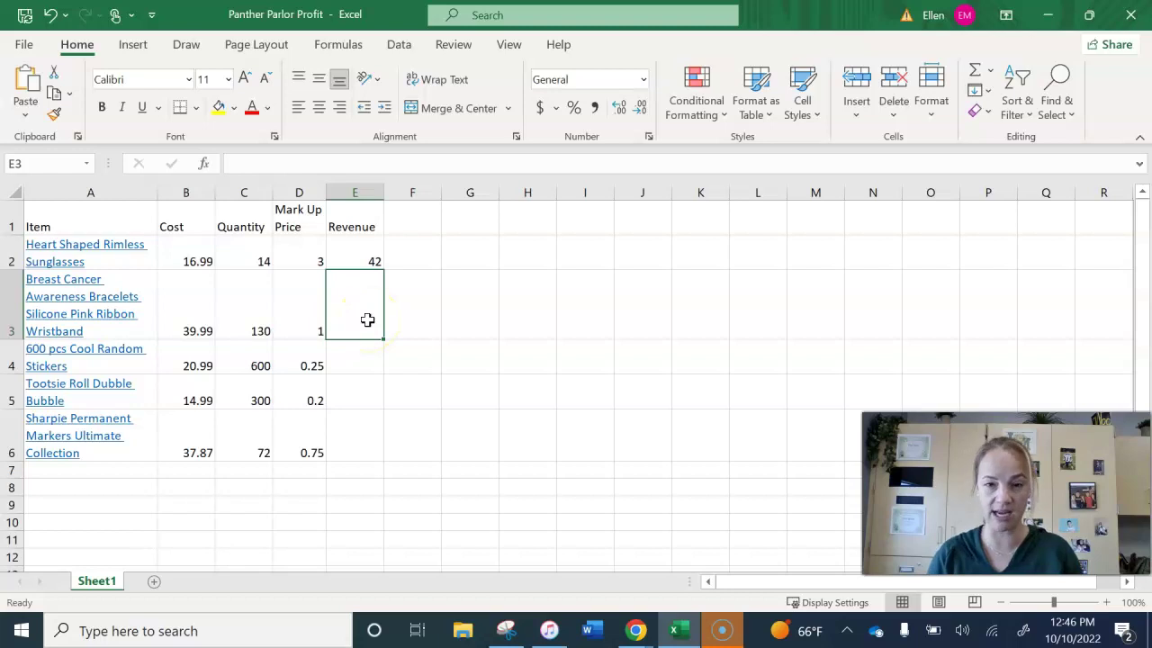
Calculate the wristbands' revenue in cell E3 with the formula =C3*D3, picking the quantity and mark-up price cells as references
type("=")
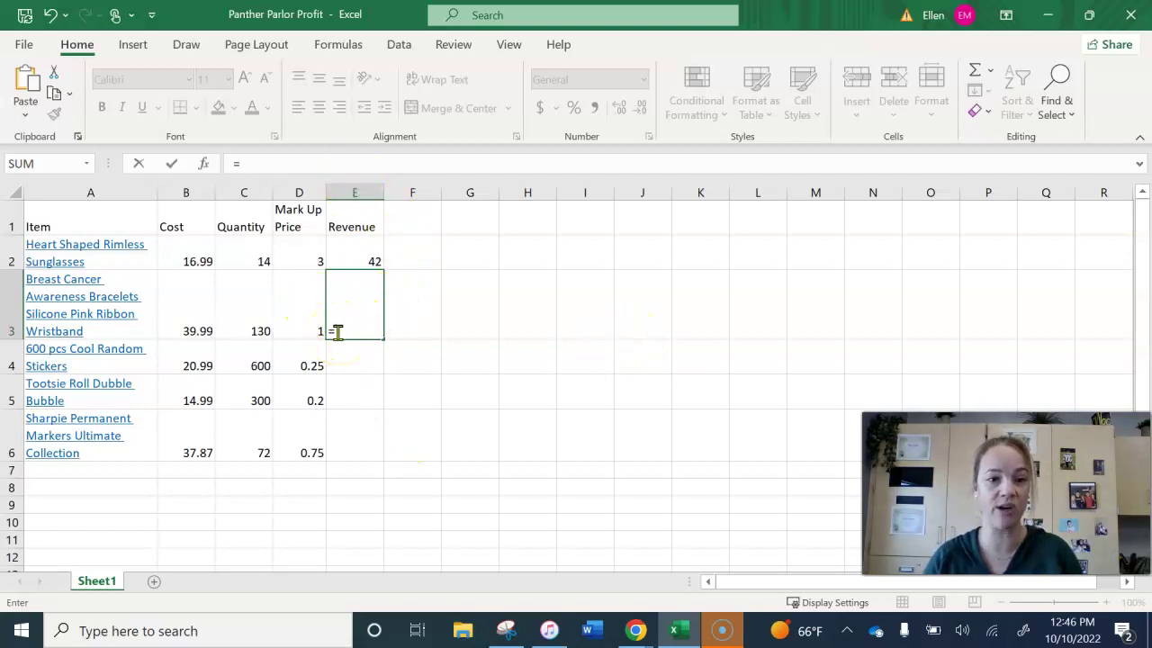
left_click(246, 311)
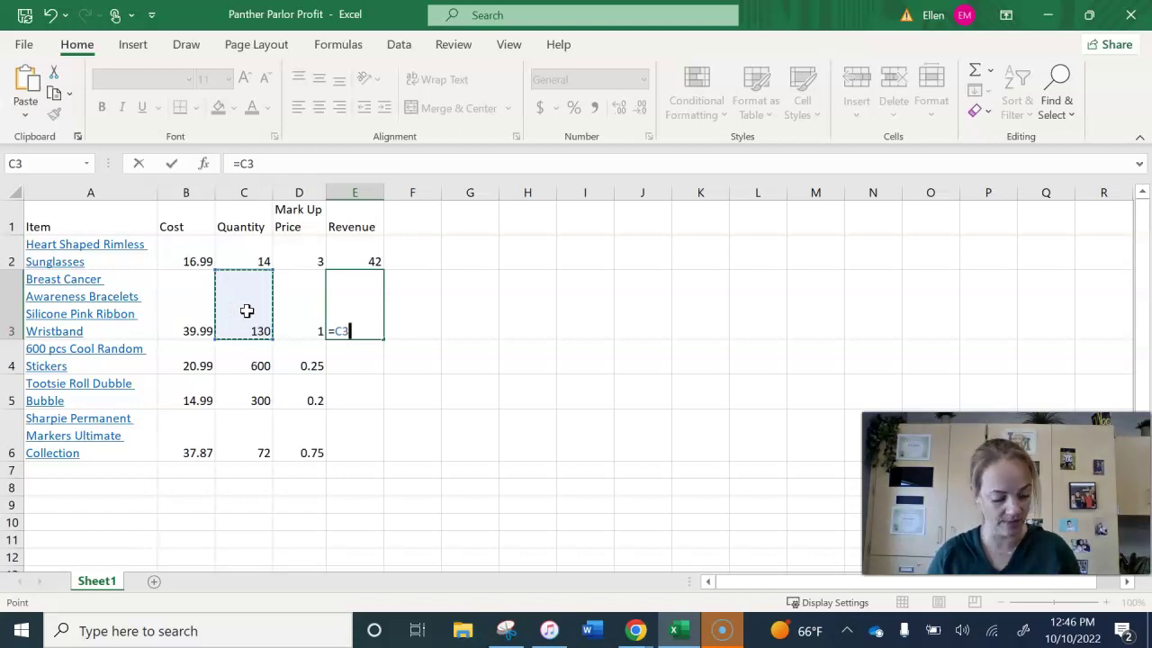
type("*")
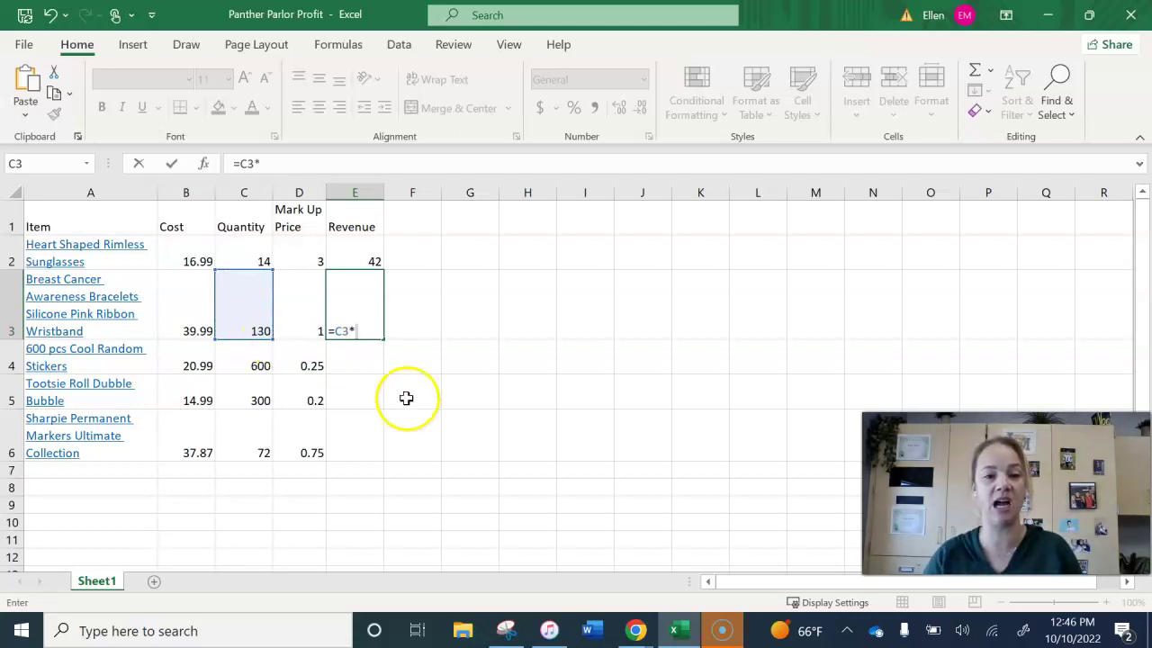
left_click(307, 312)
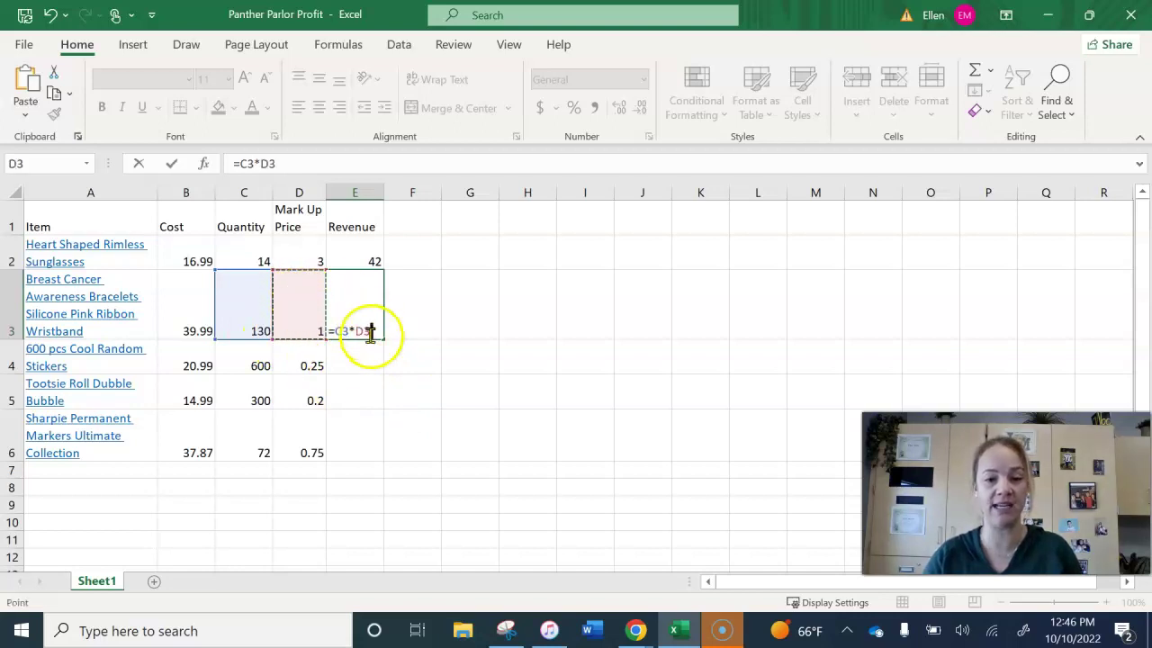
key("Return")
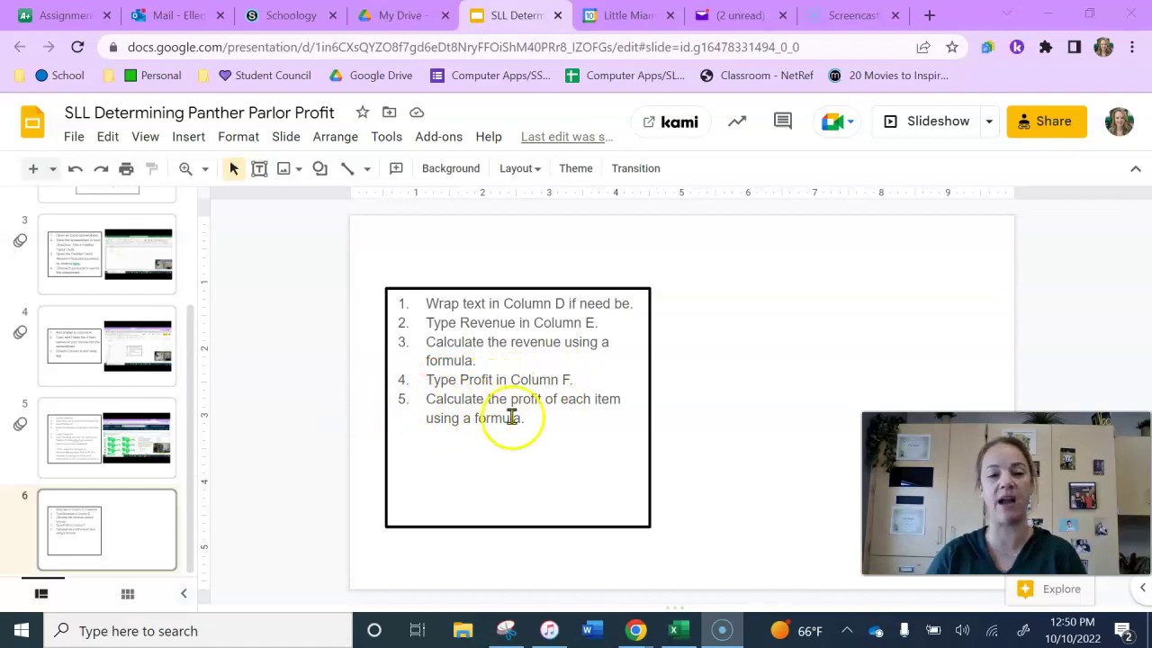
Switch from the slide instructions back to the Excel workbook and enter the header Profit in cell F1
left_click(675, 628)
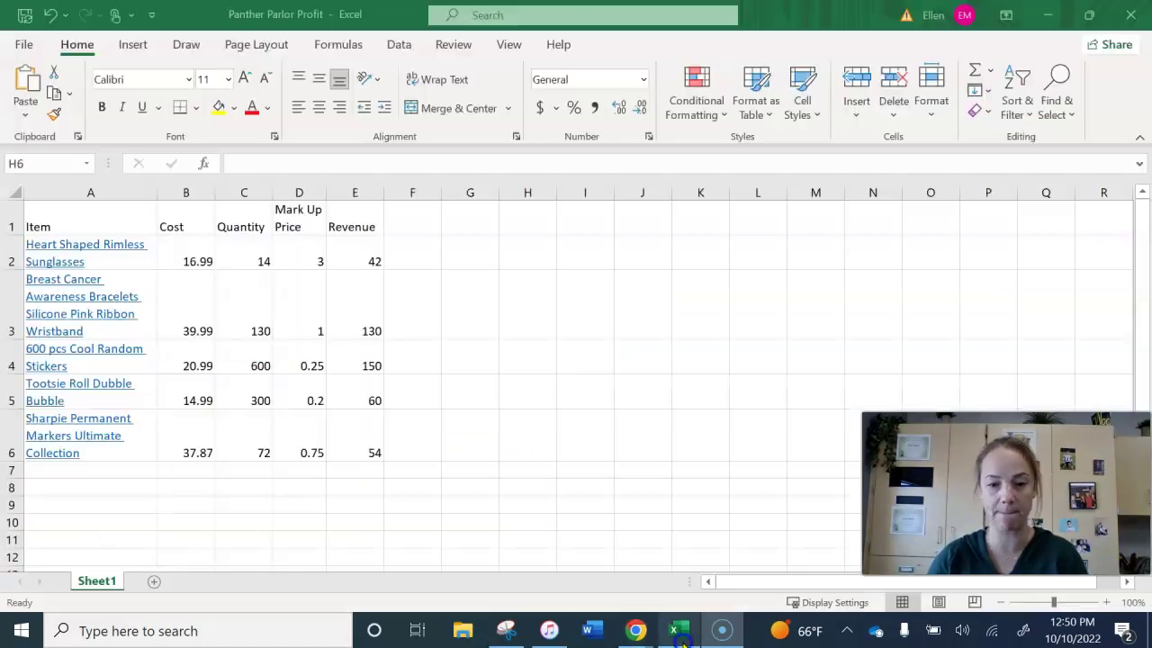
left_click(412, 216)
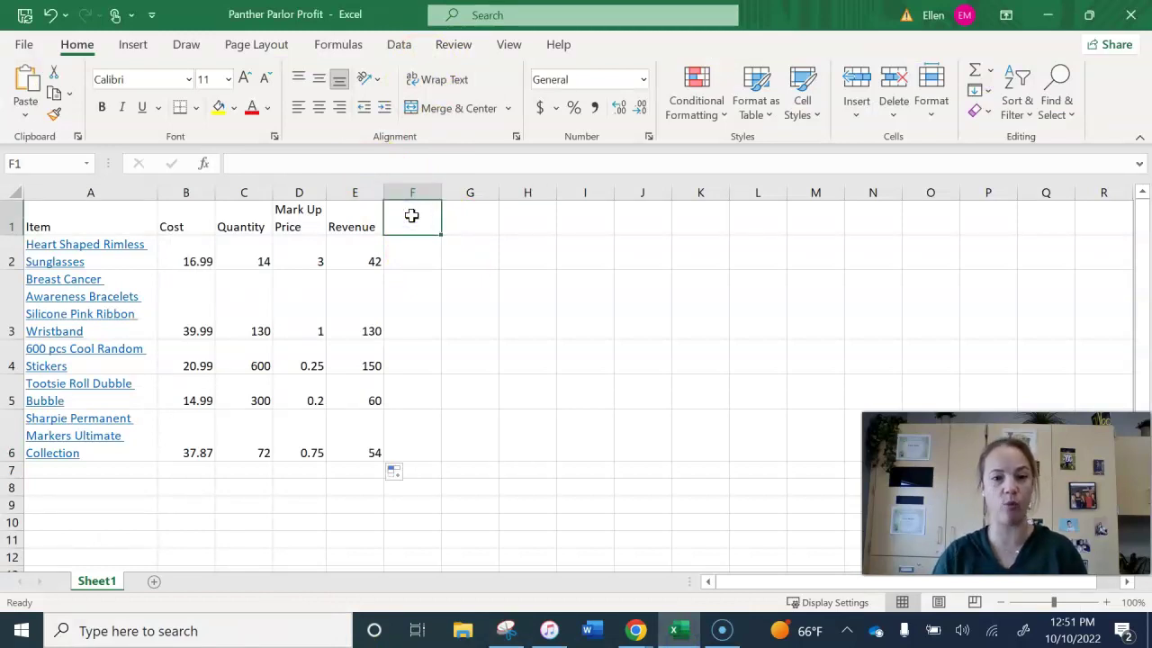
type("Profit")
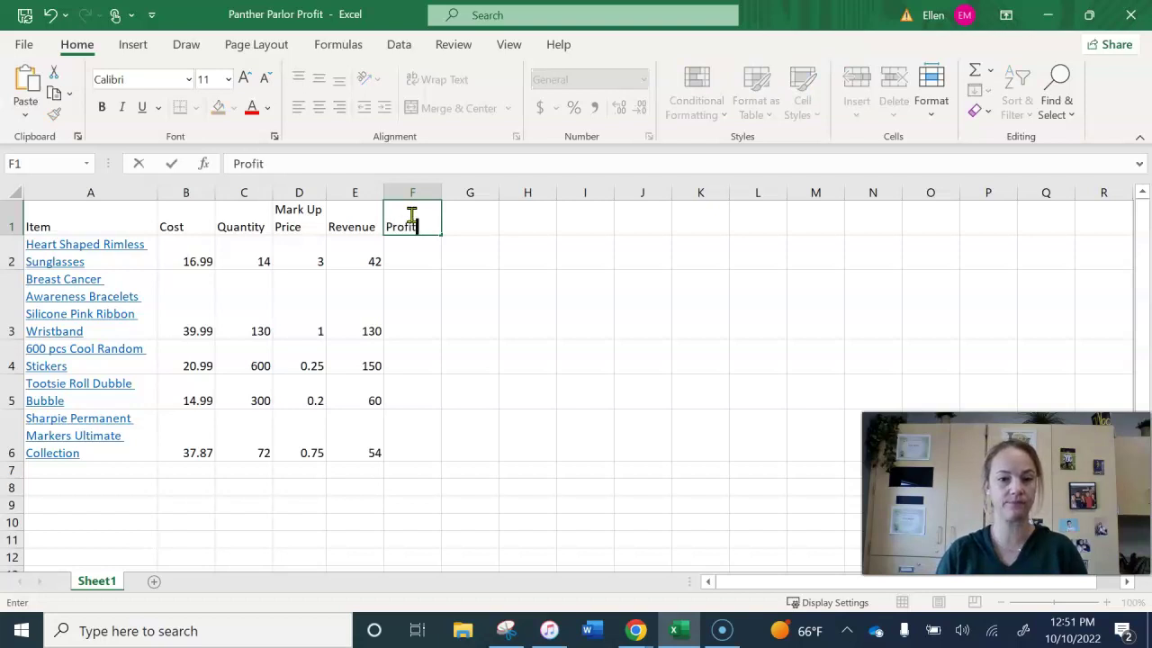
left_click(355, 261)
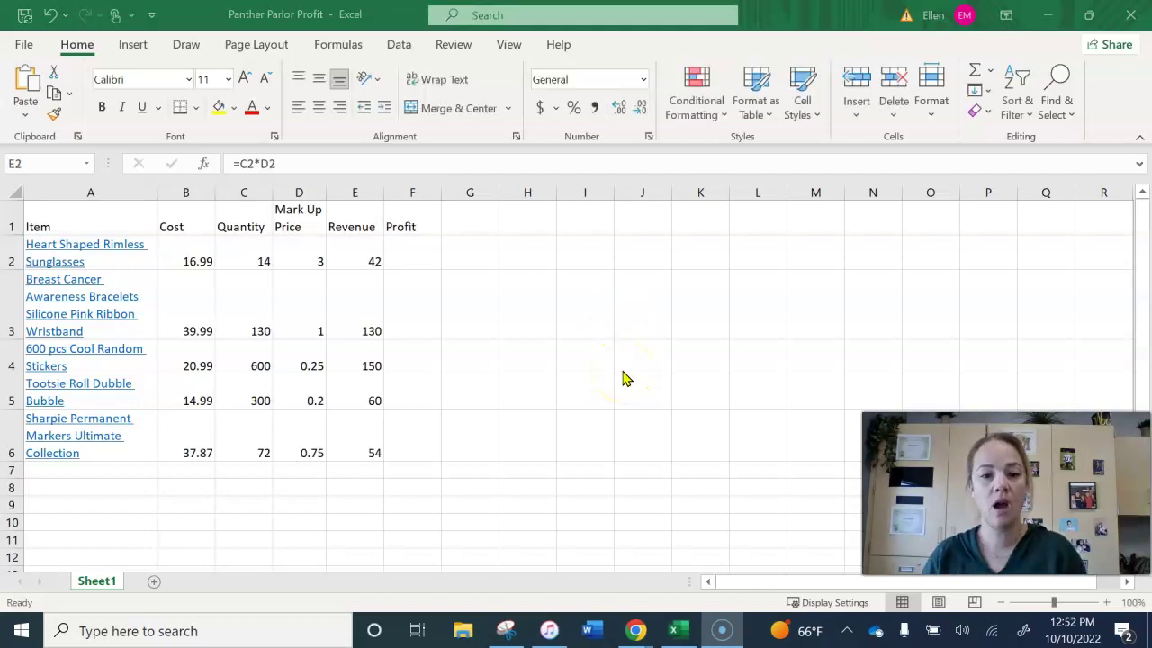
left_click(418, 261)
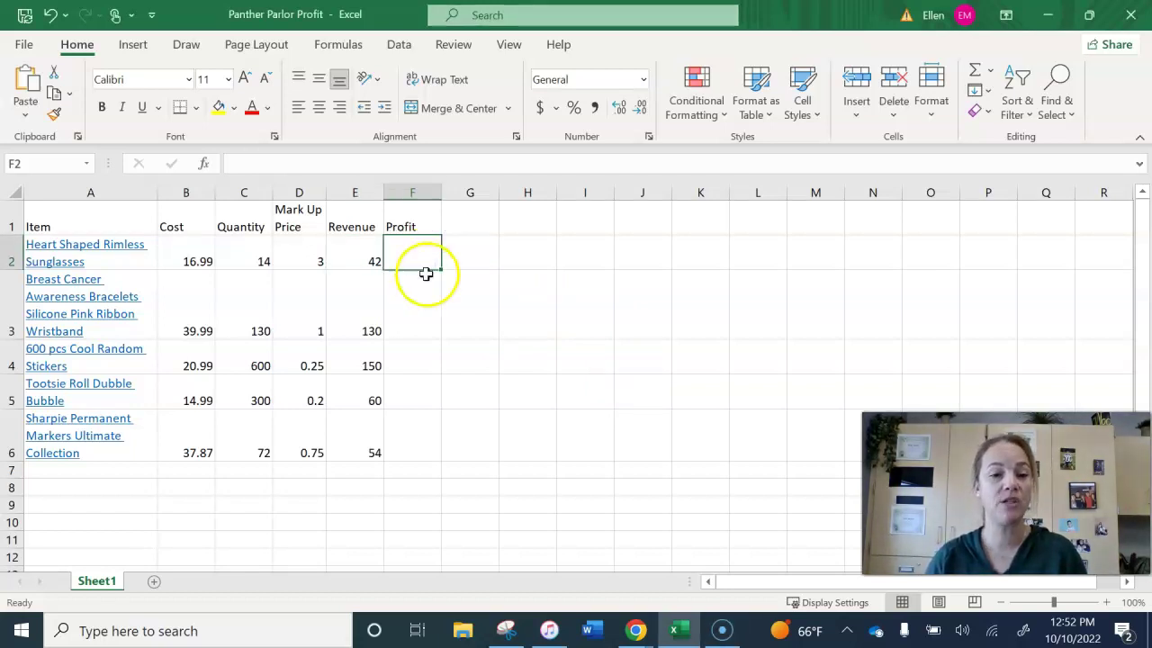
left_click(367, 261)
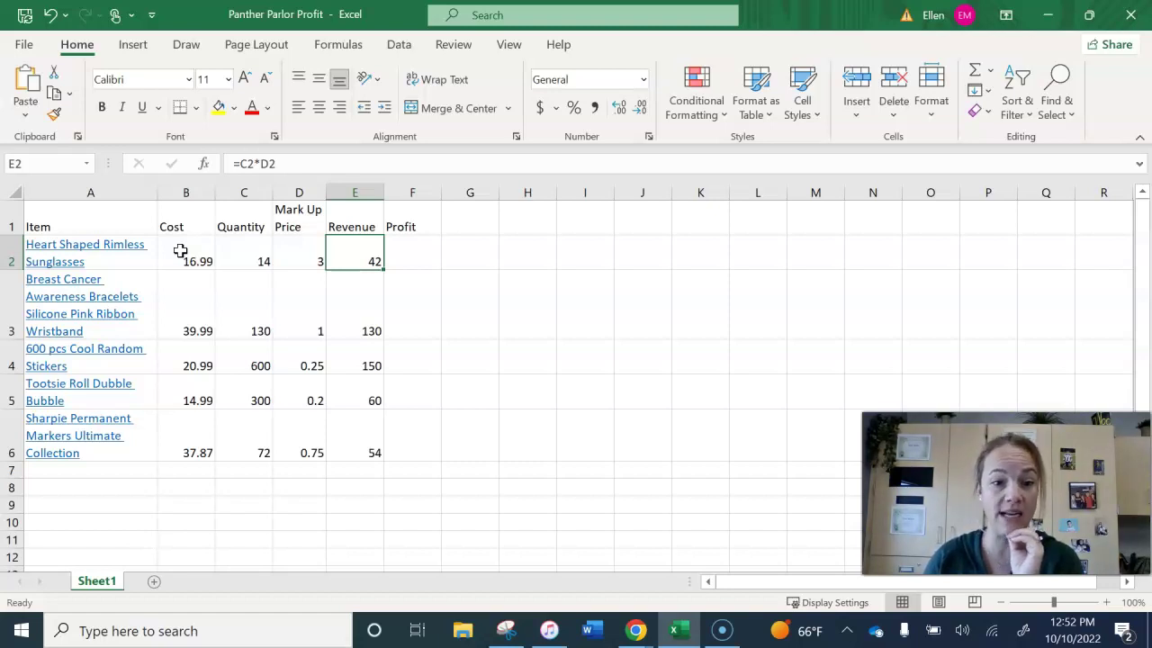
left_click(358, 247)
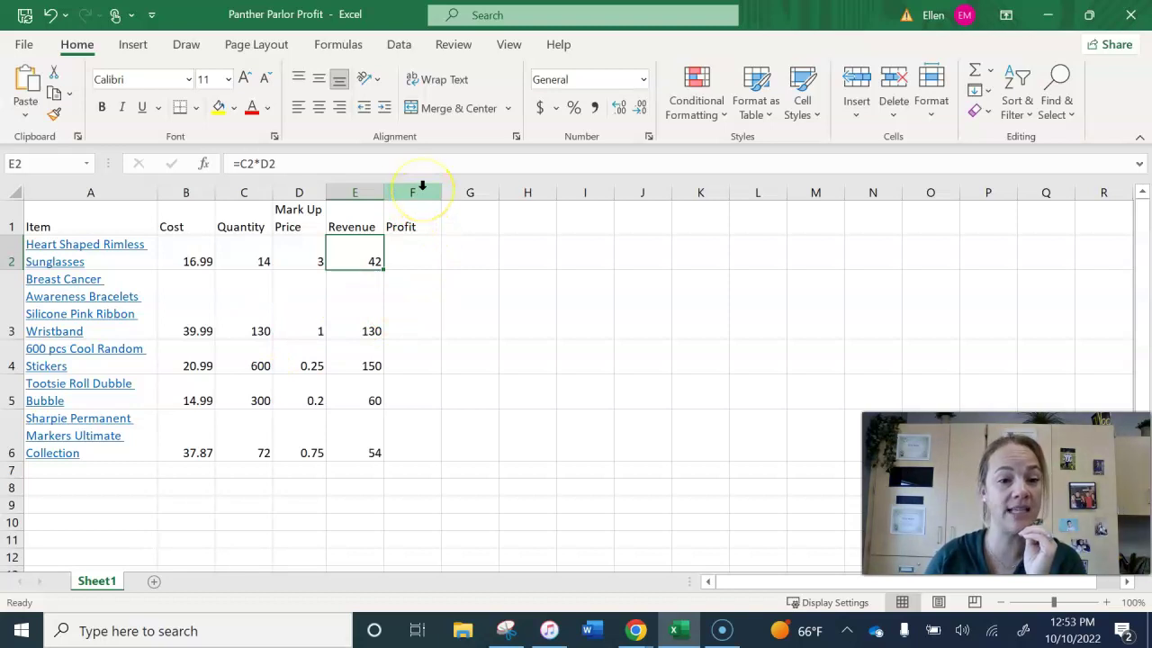
Calculate the sunglasses' profit in cell F2 with the formula =E2-B2, picking the revenue and cost cells as references
left_click(408, 252)
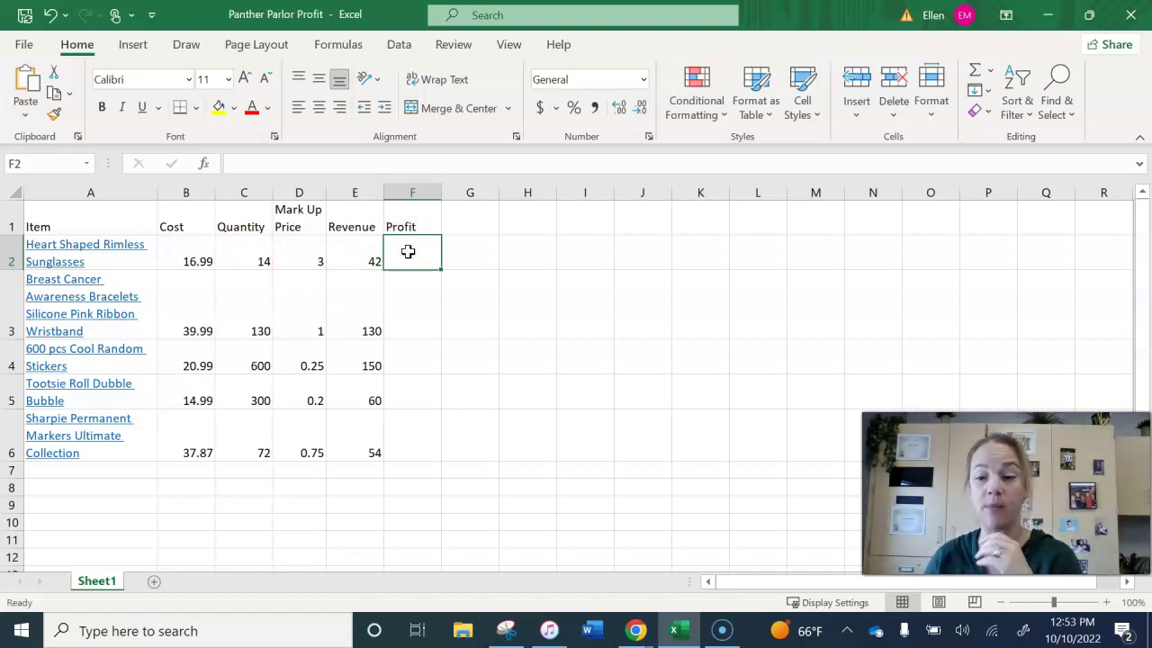
type("=")
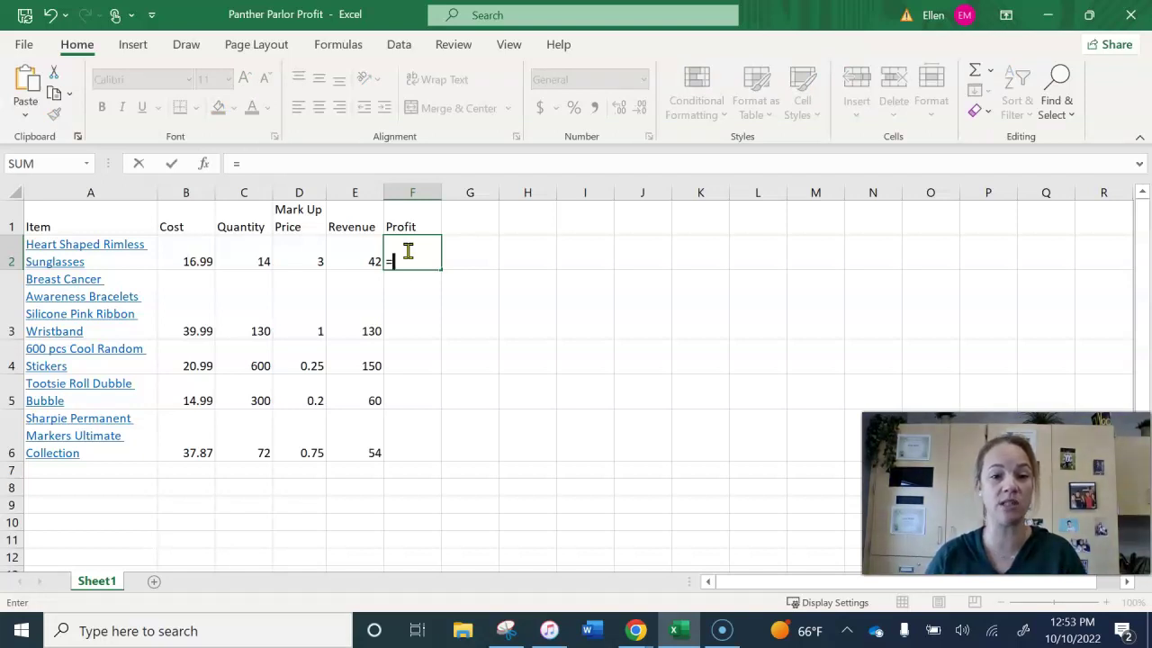
left_click(356, 258)
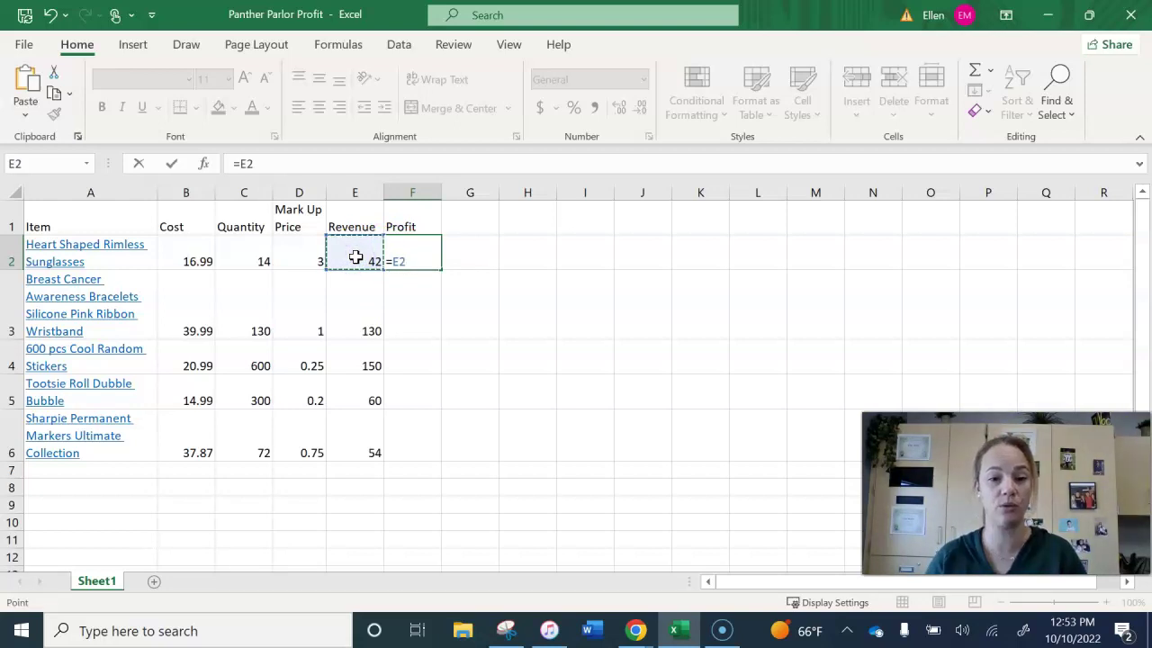
type("-")
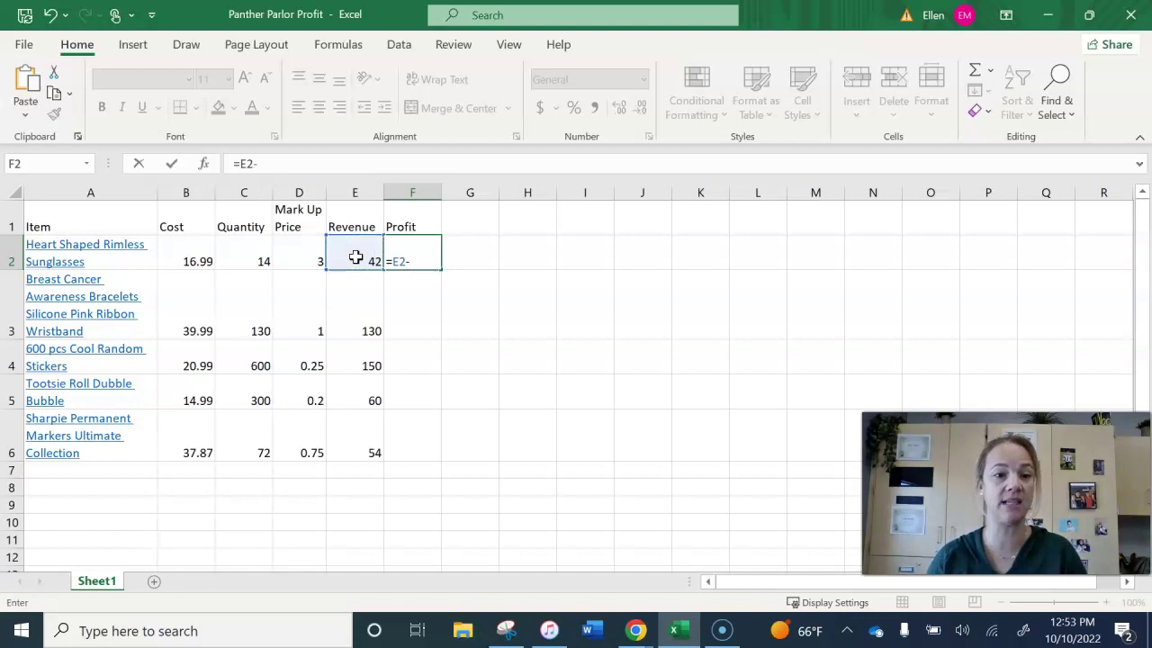
left_click(185, 252)
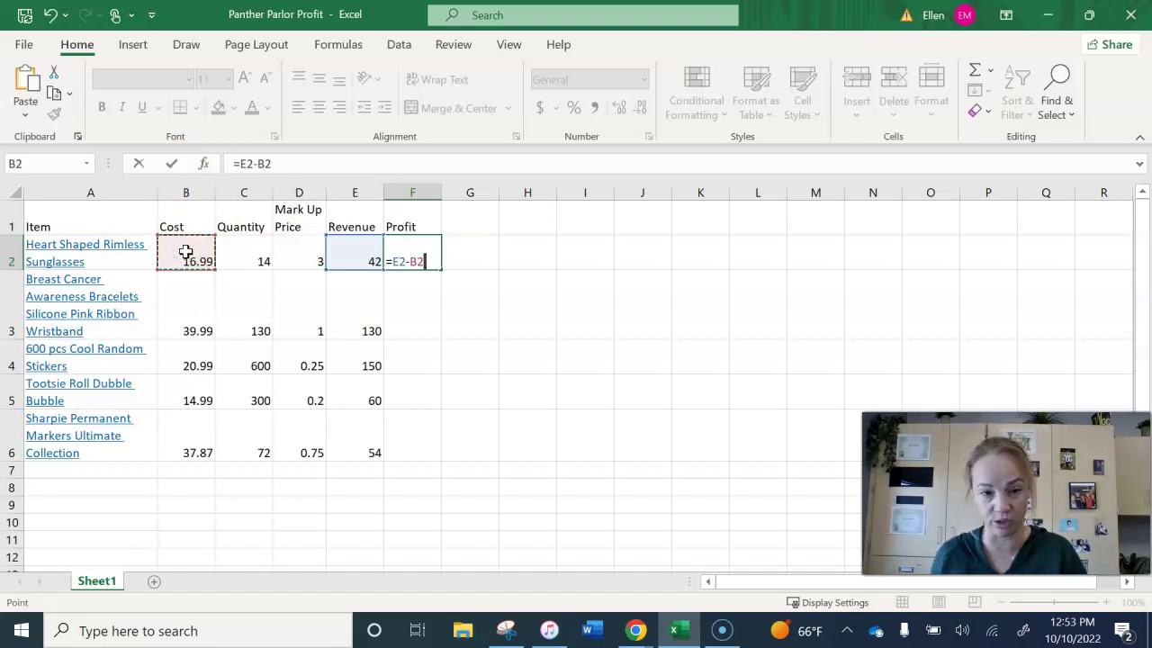
key("Return")
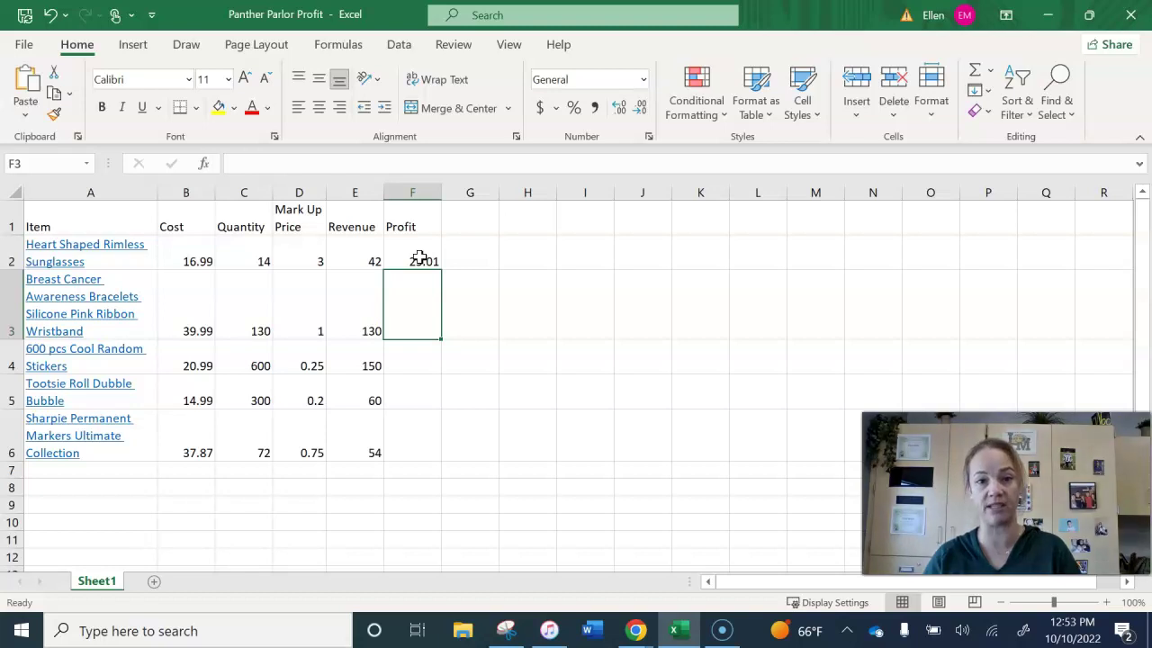
Try filling the profit formula from cell F2 down through F6, check the copy in F3, and undo the fill
key("alt+p")
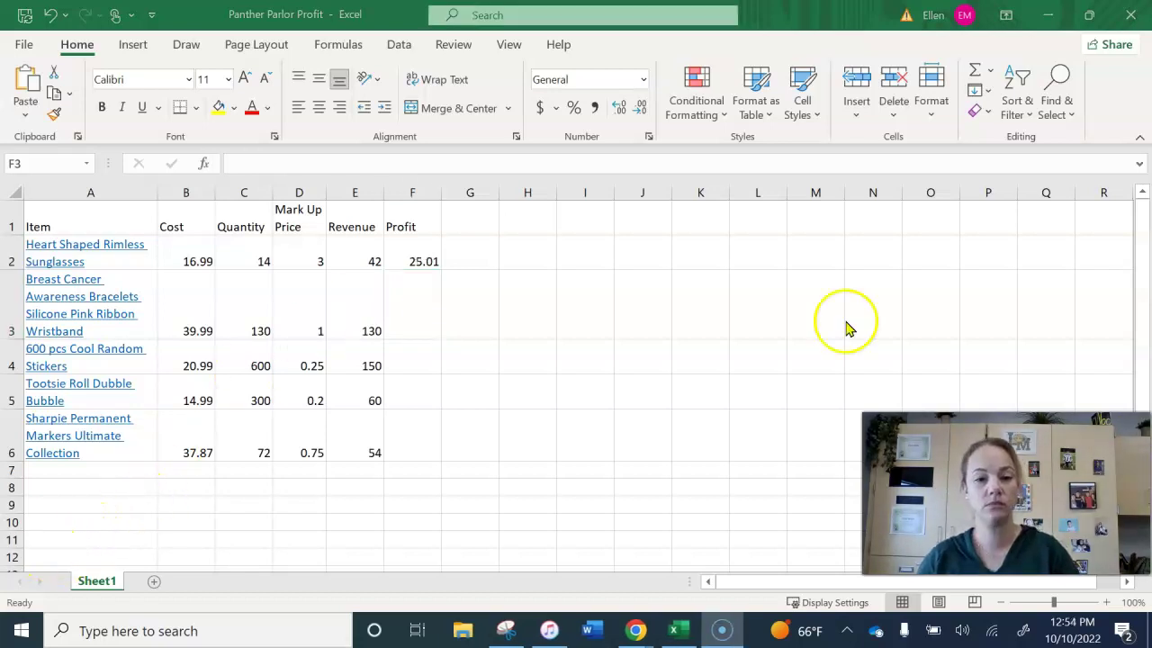
left_click(419, 256)
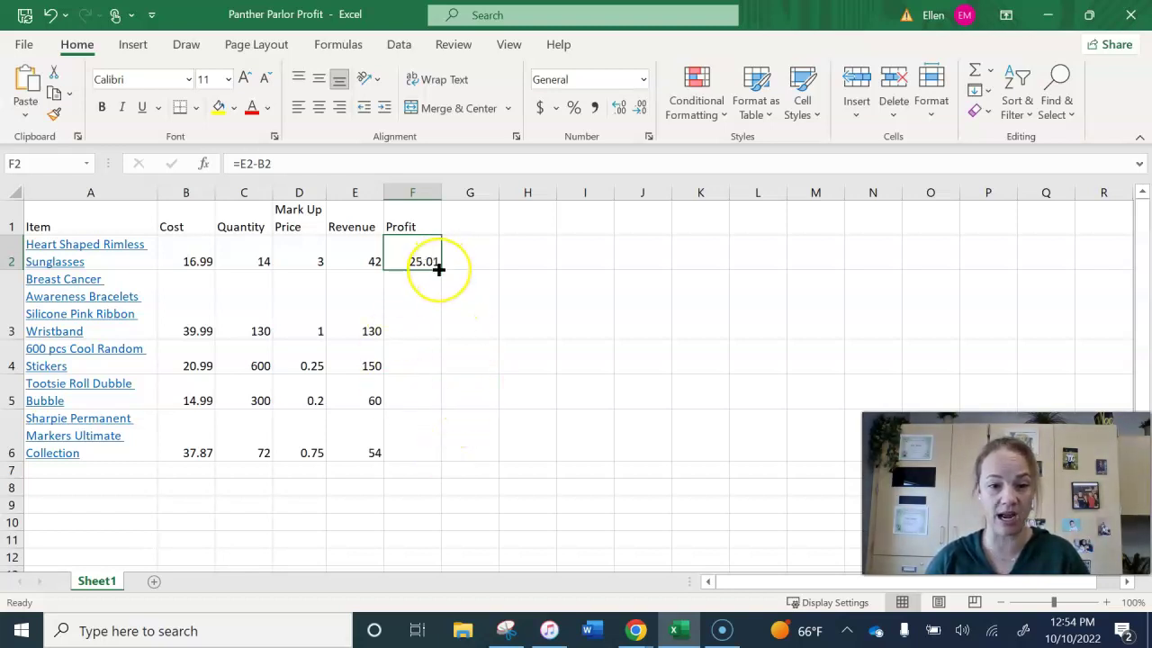
left_click_drag(439, 269, 439, 268)
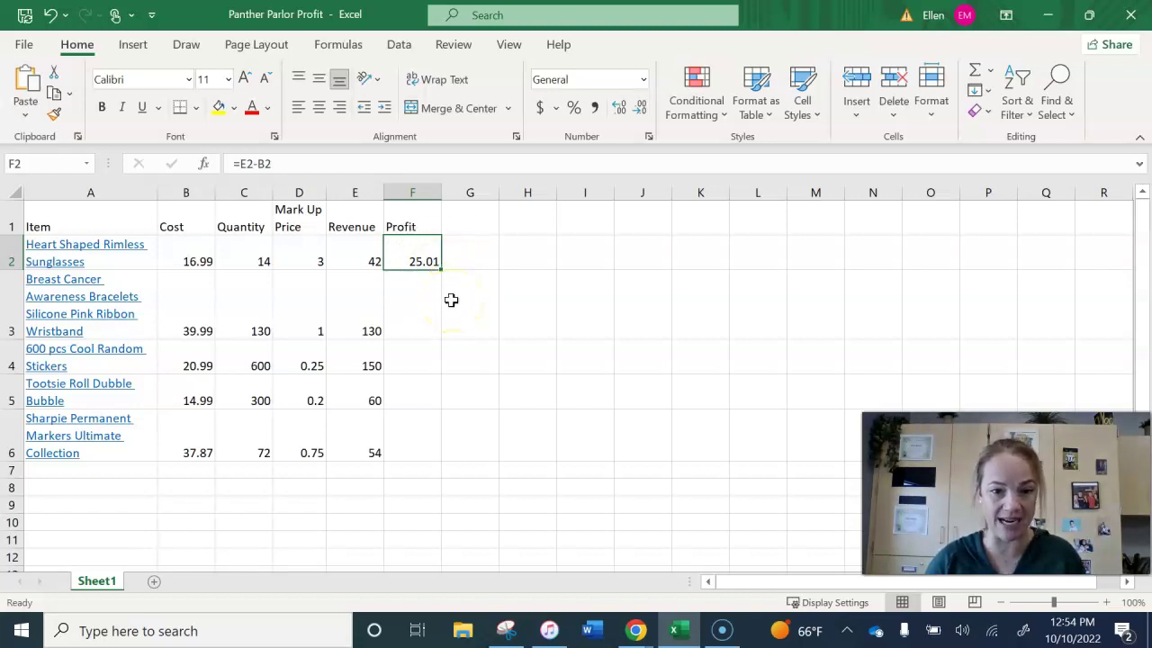
left_click(439, 268)
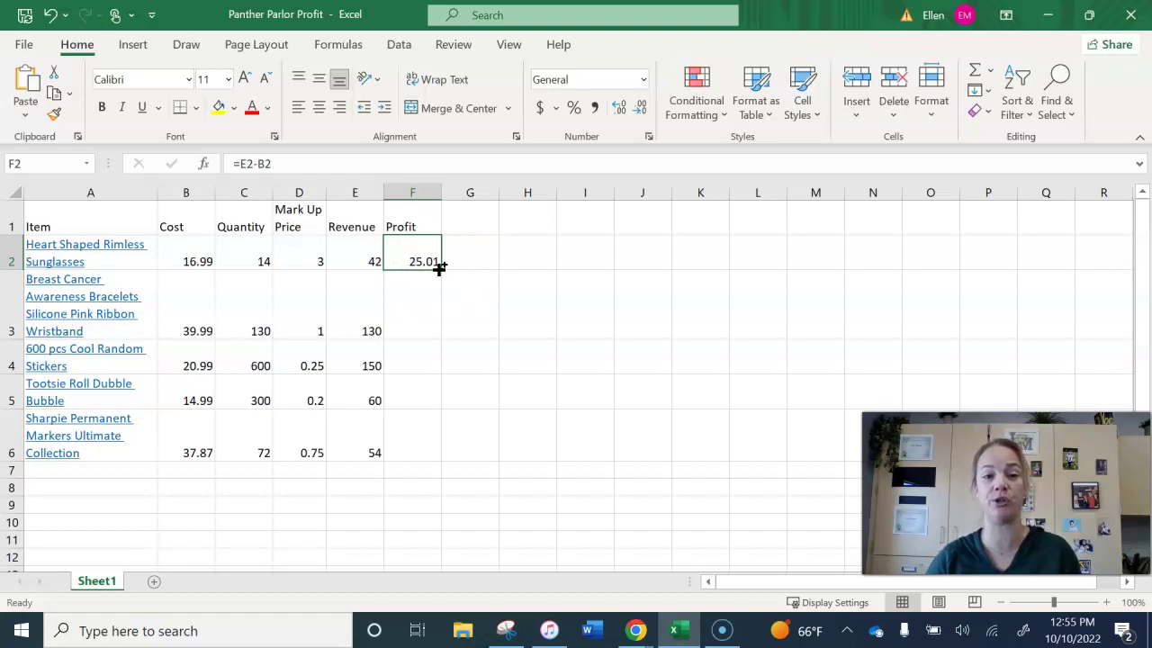
left_click_drag(438, 268, 458, 456)
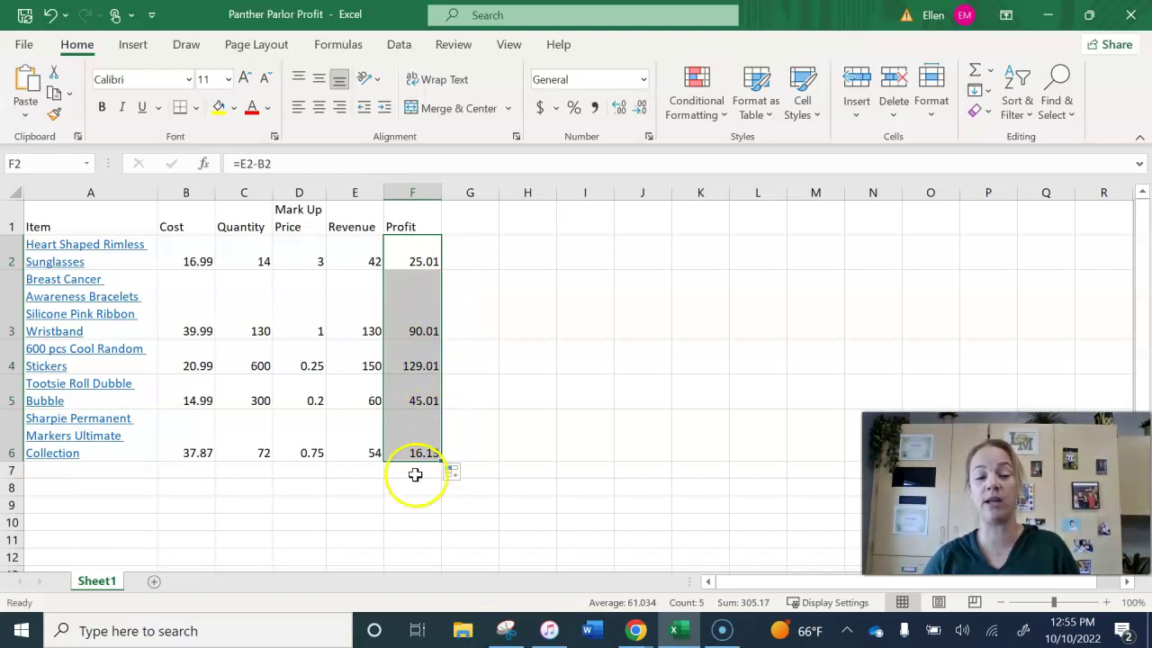
left_click(565, 325)
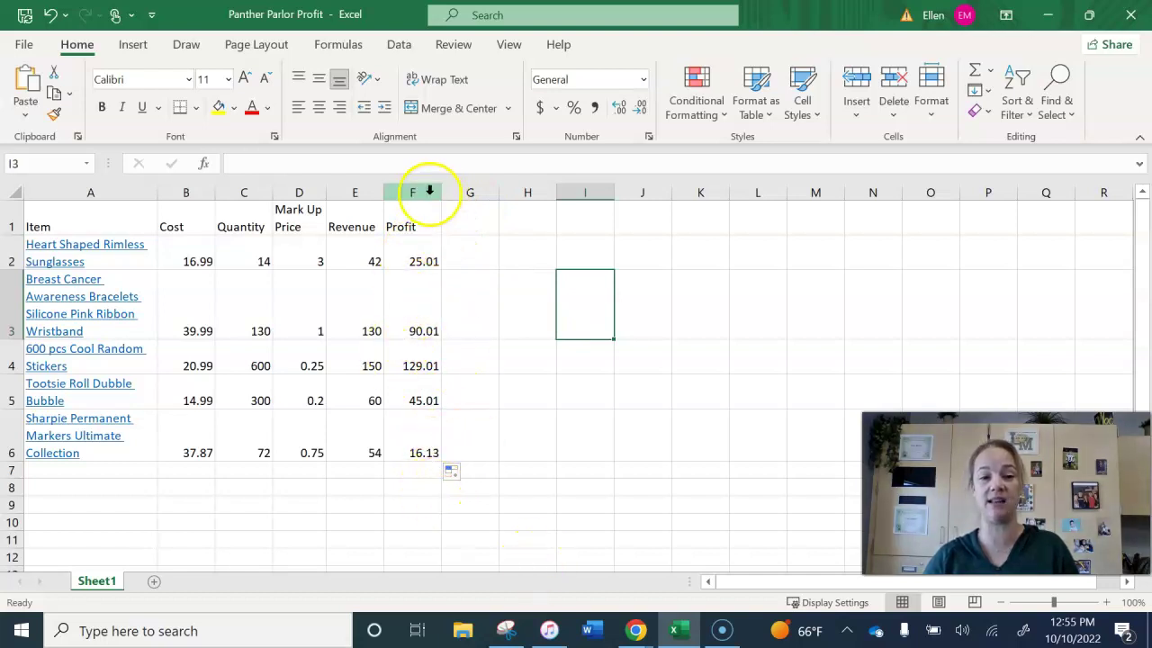
left_click(417, 305)
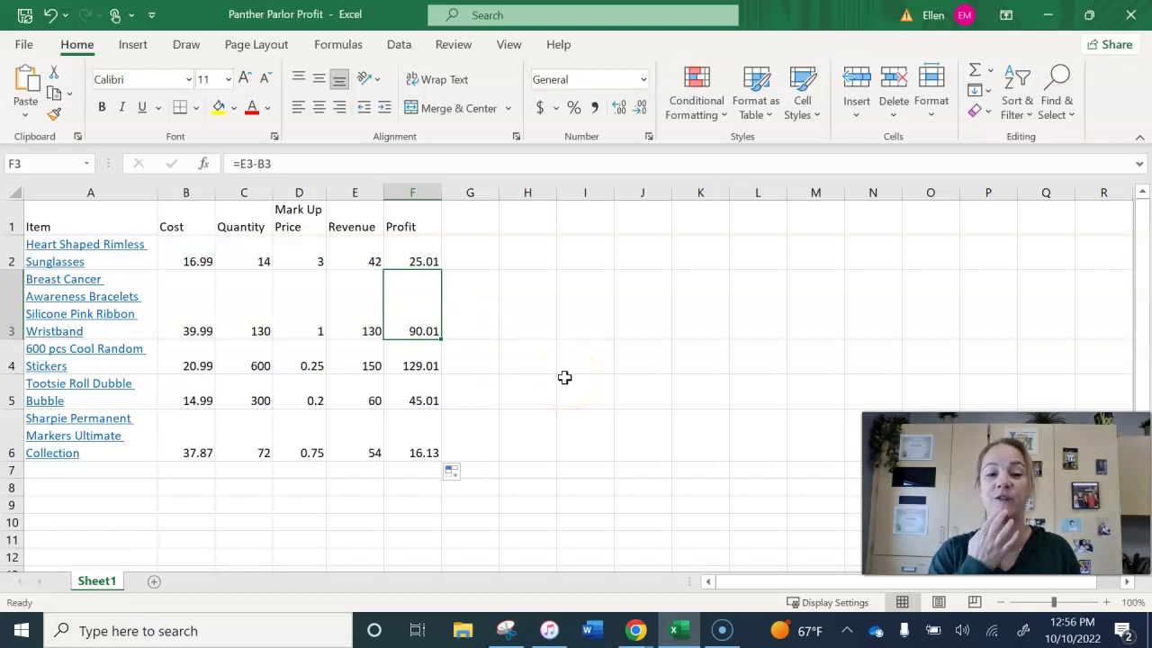
key("ctrl+z")
key("ctrl+z")
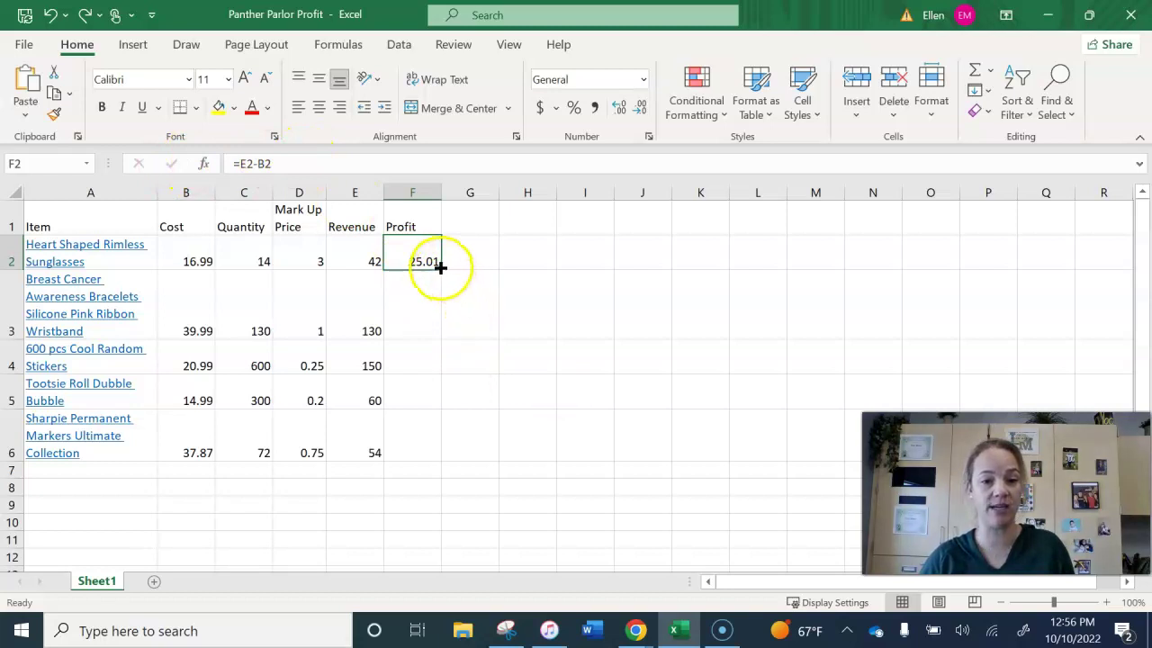
Copy the sunglasses' profit formula in F2 down through F6 to calculate the profit of the remaining items
left_click_drag(436, 267, 435, 448)
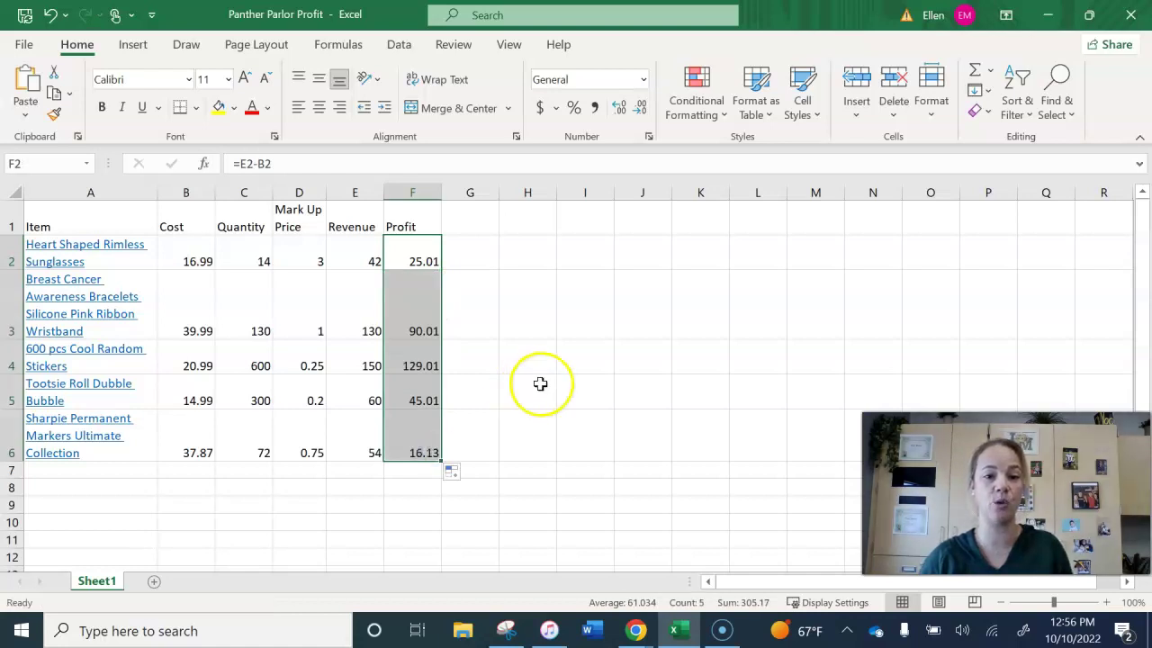